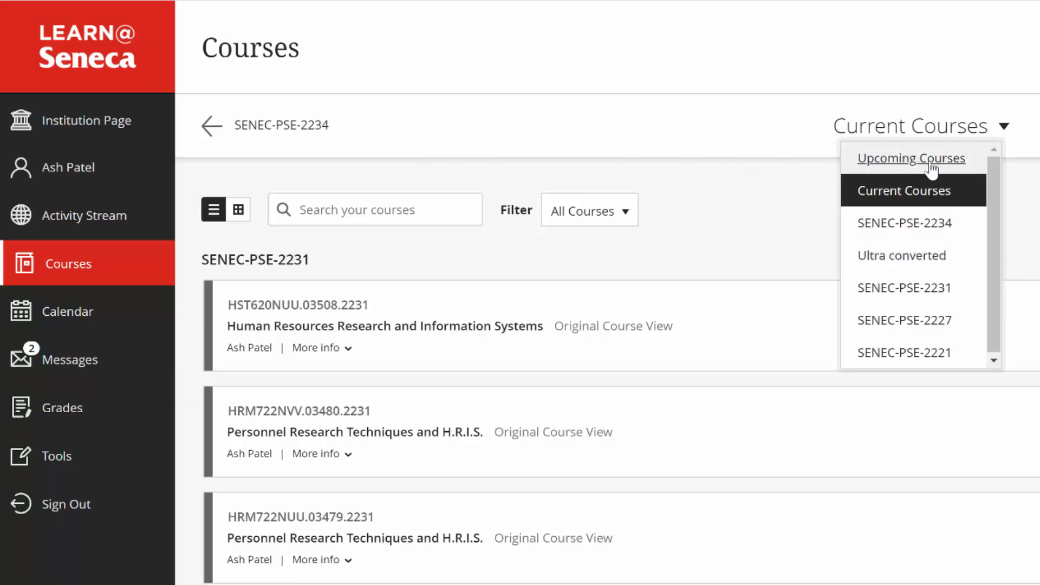
Open the Human Resources Research and Information Systems_k16v2 course from the Ultra converted courses and go to its question banks
{"action": "left_click", "coordinate": [921, 260]}
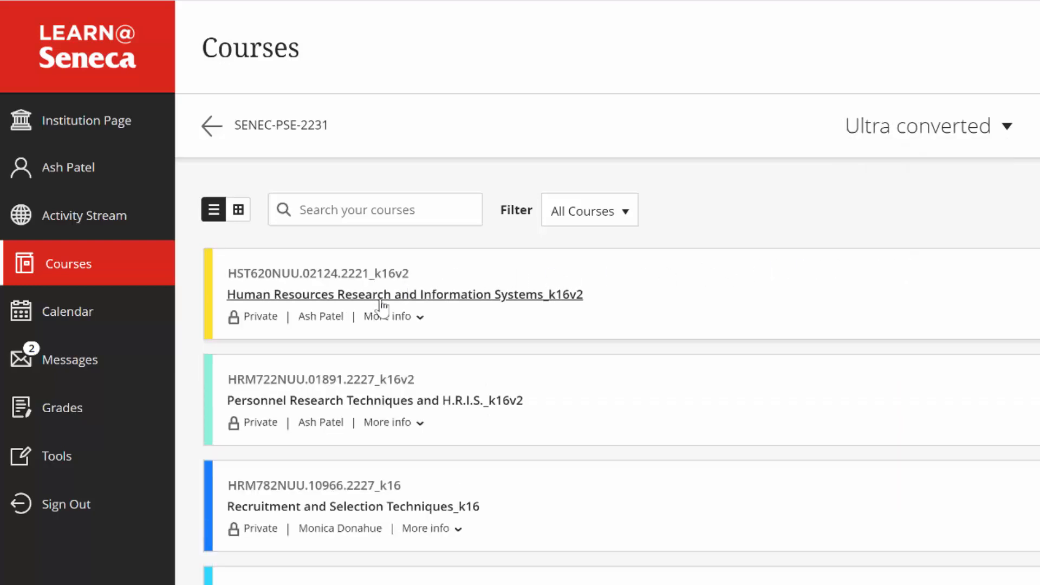
{"action": "left_click", "coordinate": [385, 296]}
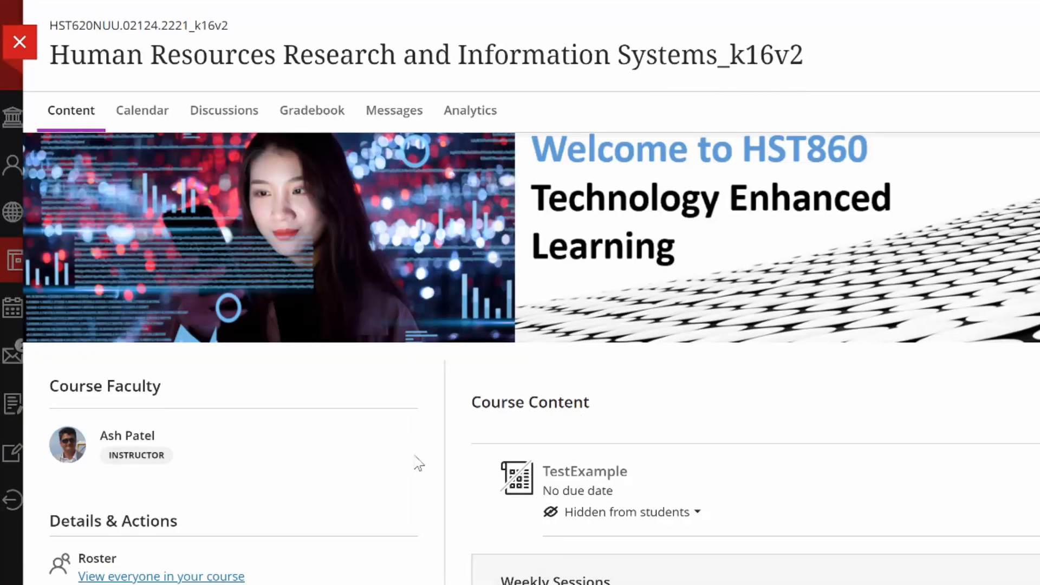
{"action": "scroll", "coordinate": [417, 464], "scroll_direction": "down", "scroll_amount": 10}
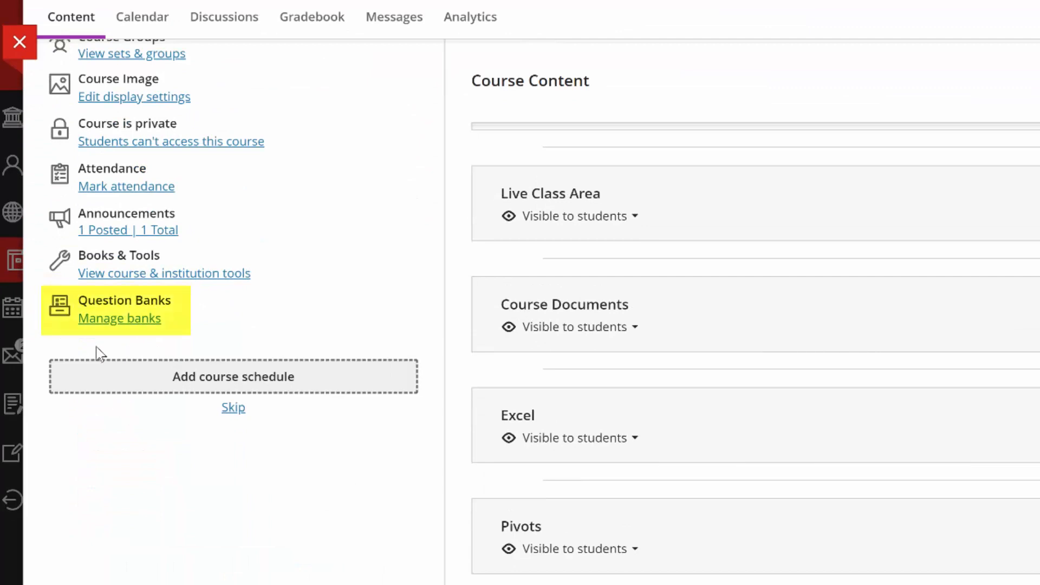
{"action": "left_click", "coordinate": [125, 325]}
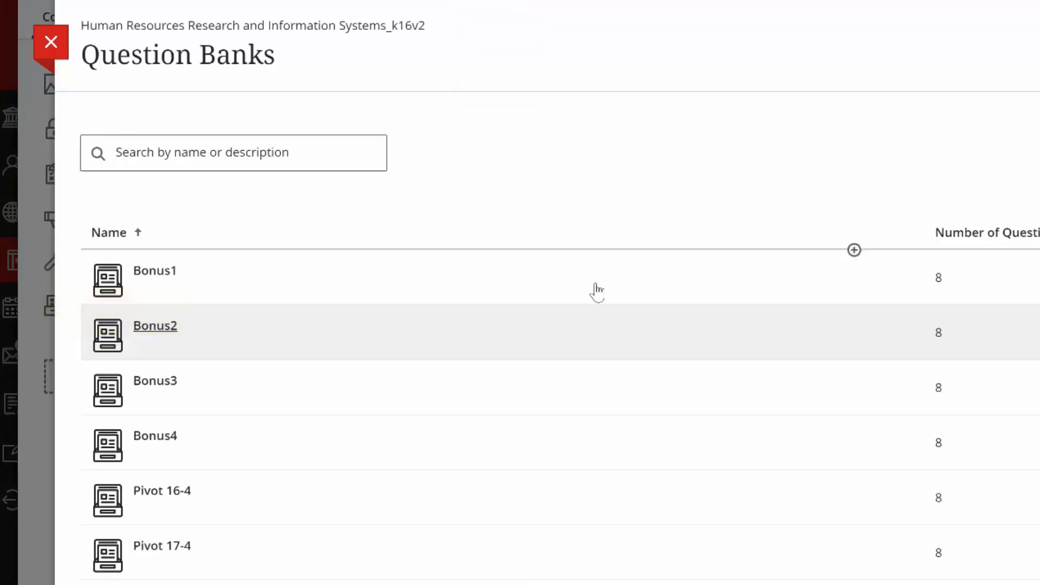
Import the TestExample zip file from Downloads as a question bank, check the bank list and close it
{"action": "left_click", "coordinate": [855, 250]}
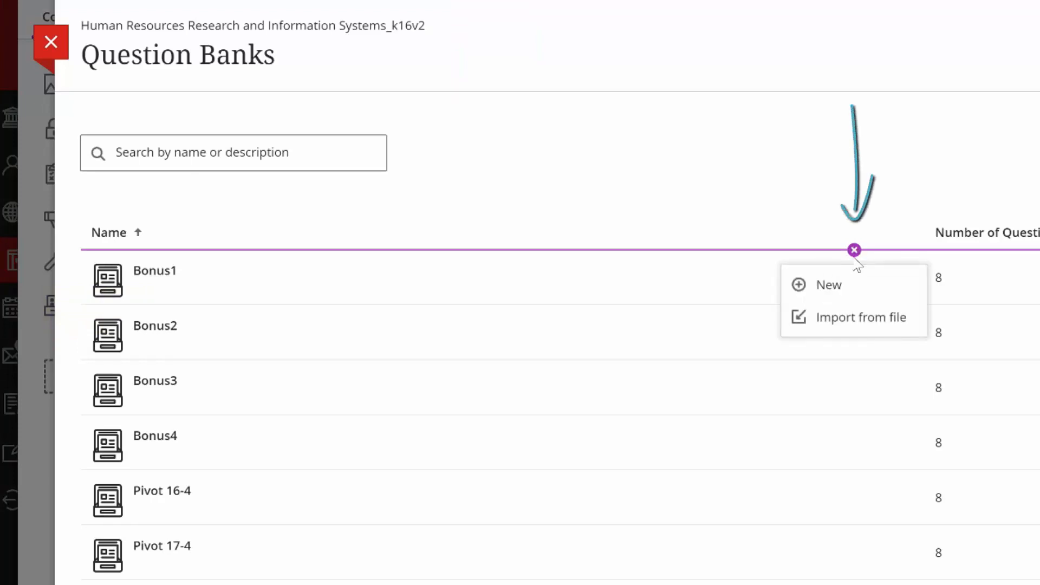
{"action": "left_click", "coordinate": [873, 319]}
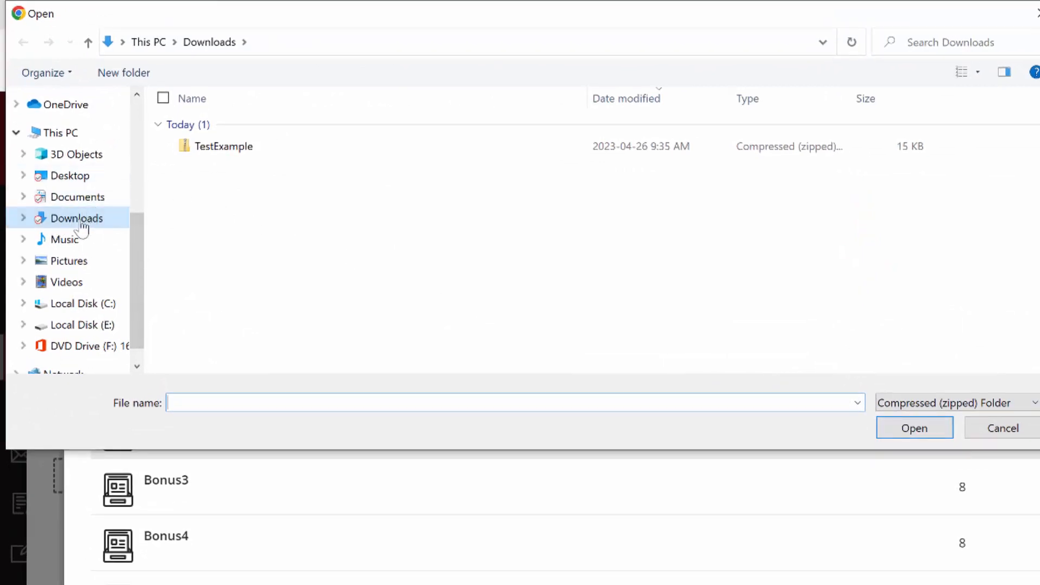
{"action": "left_click", "coordinate": [217, 150]}
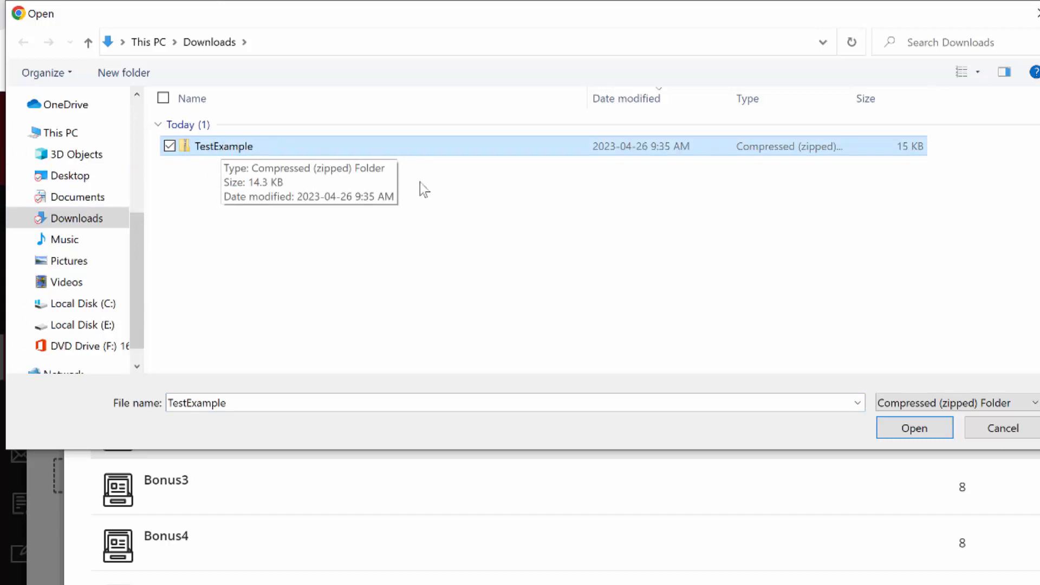
{"action": "left_click", "coordinate": [930, 429]}
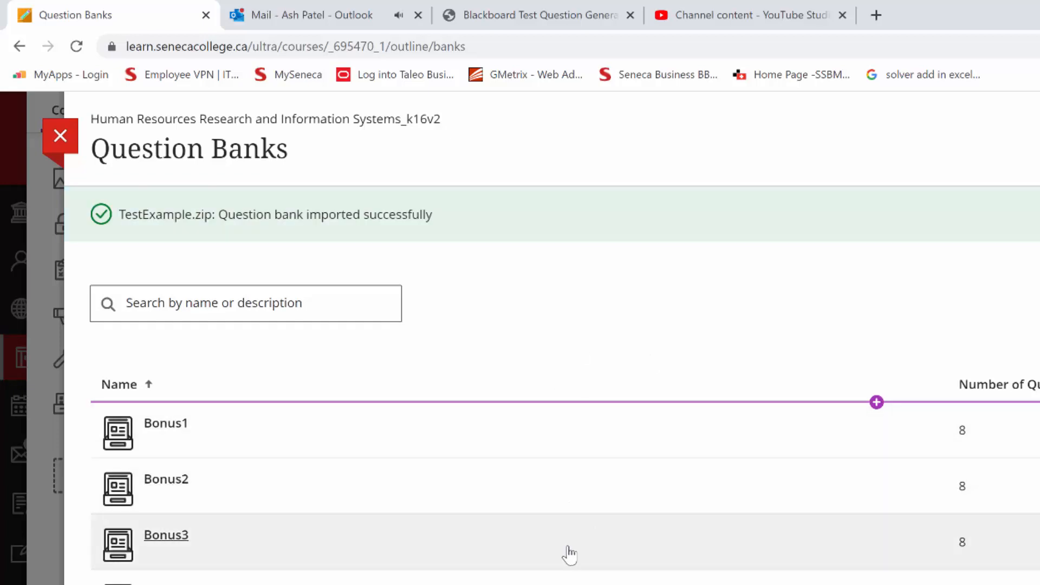
{"action": "scroll", "coordinate": [569, 556], "scroll_direction": "down", "scroll_amount": 15}
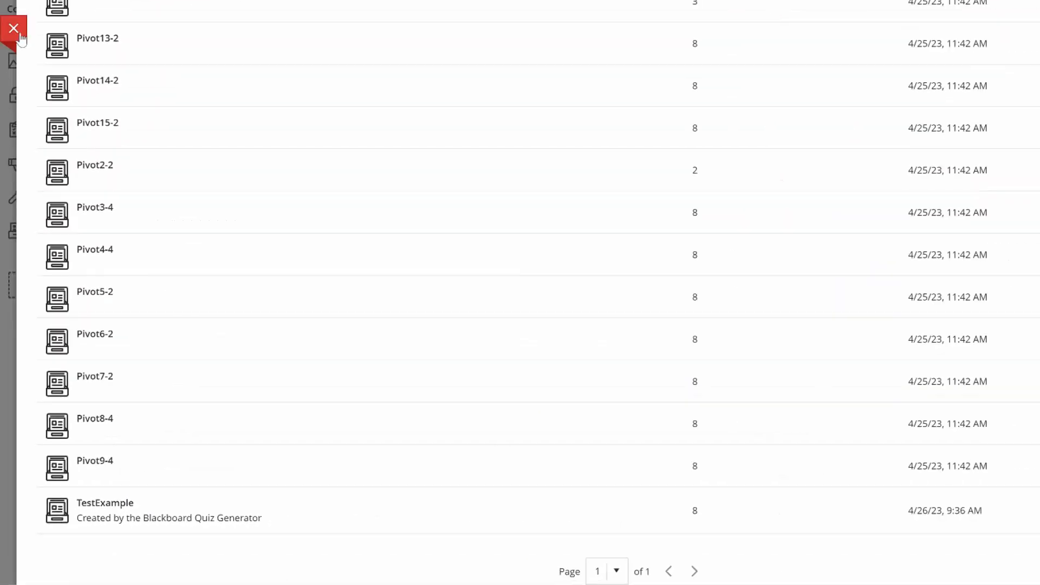
{"action": "left_click", "coordinate": [14, 29]}
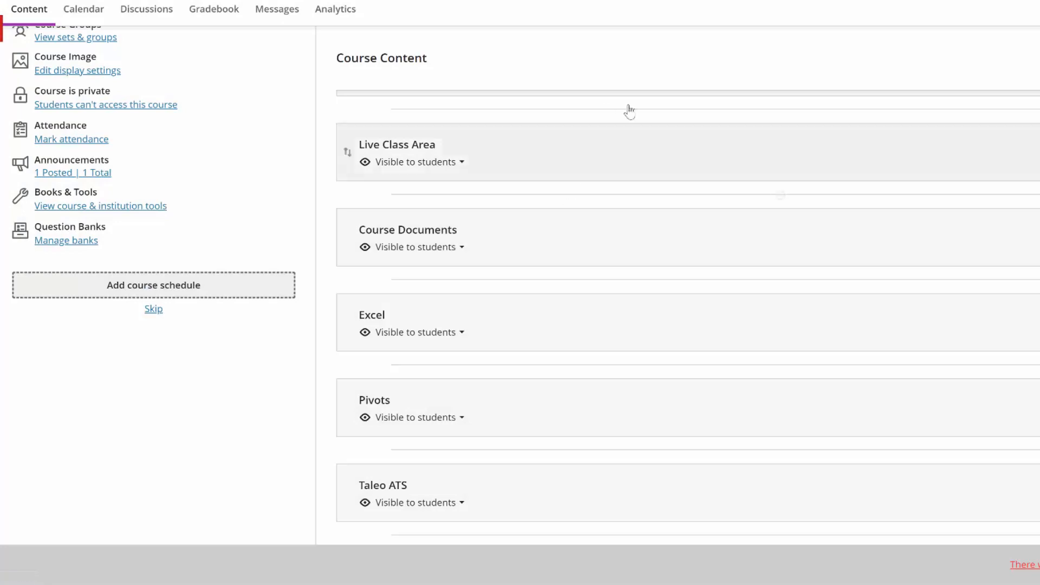
Permanently delete the existing TestExample test from the course content
{"action": "scroll", "coordinate": [665, 383], "scroll_direction": "up", "scroll_amount": 8}
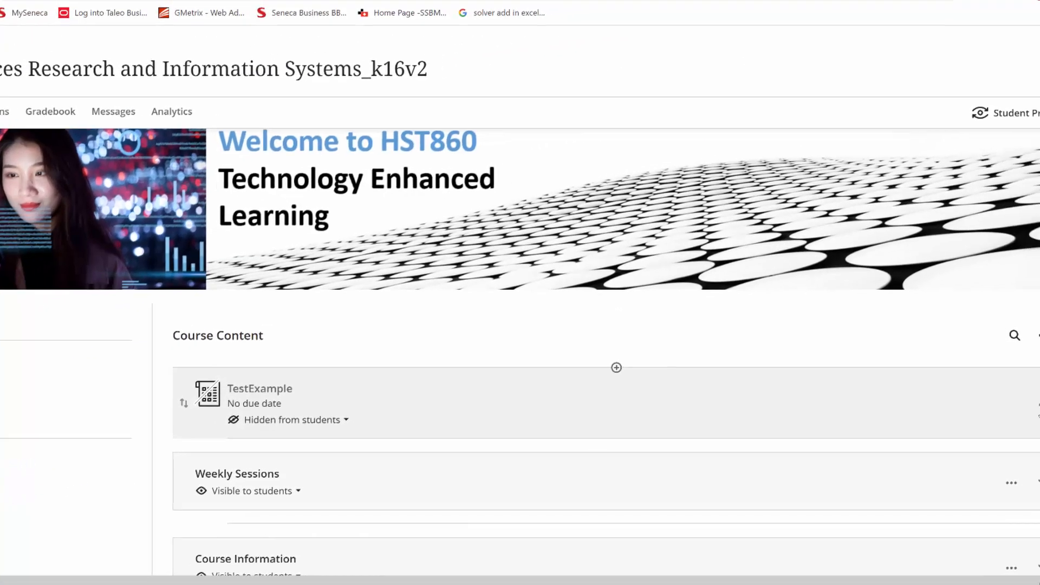
{"action": "left_click", "coordinate": [1003, 413]}
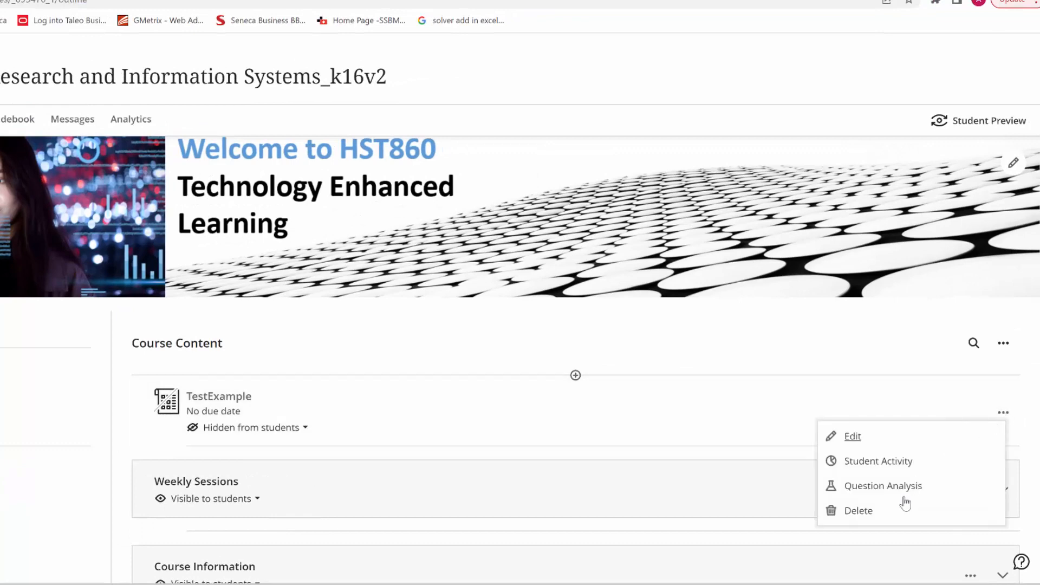
{"action": "left_click", "coordinate": [859, 511]}
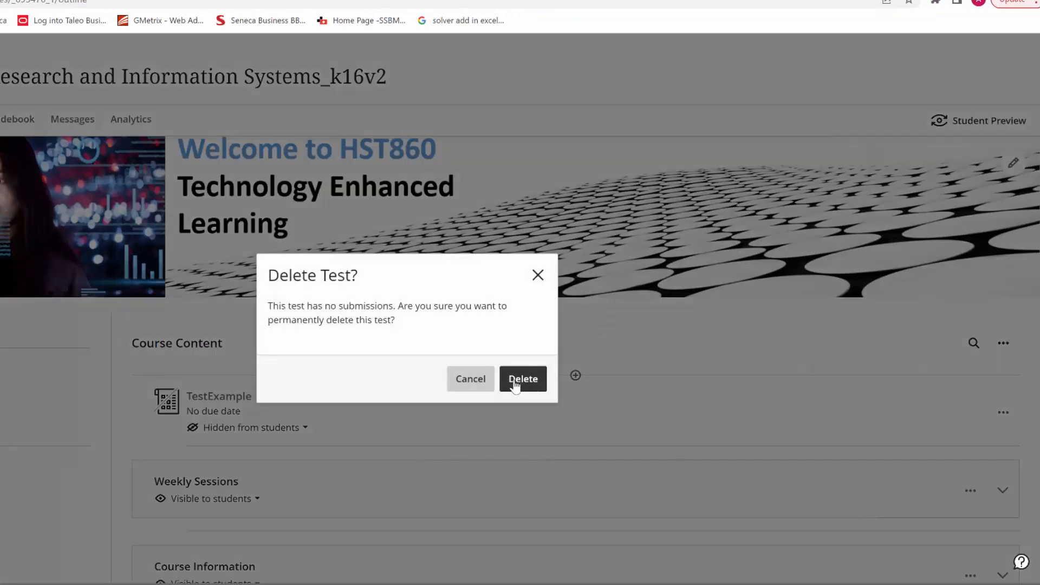
{"action": "left_click", "coordinate": [517, 380]}
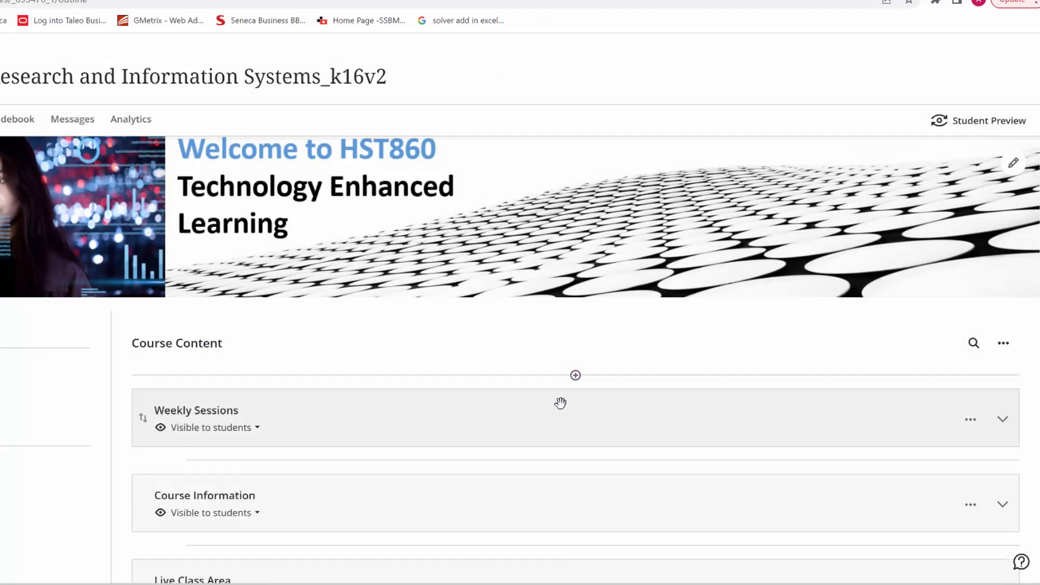
{"action": "left_click", "coordinate": [377, 415]}
{"action": "scroll", "coordinate": [357, 401], "scroll_direction": "down", "scroll_amount": 2}
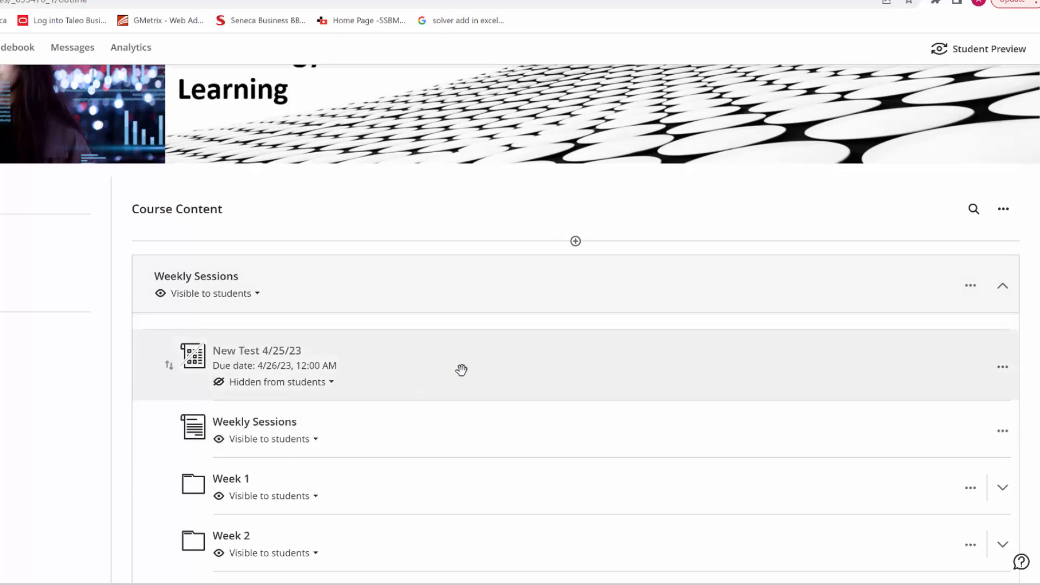
{"action": "left_click", "coordinate": [573, 279]}
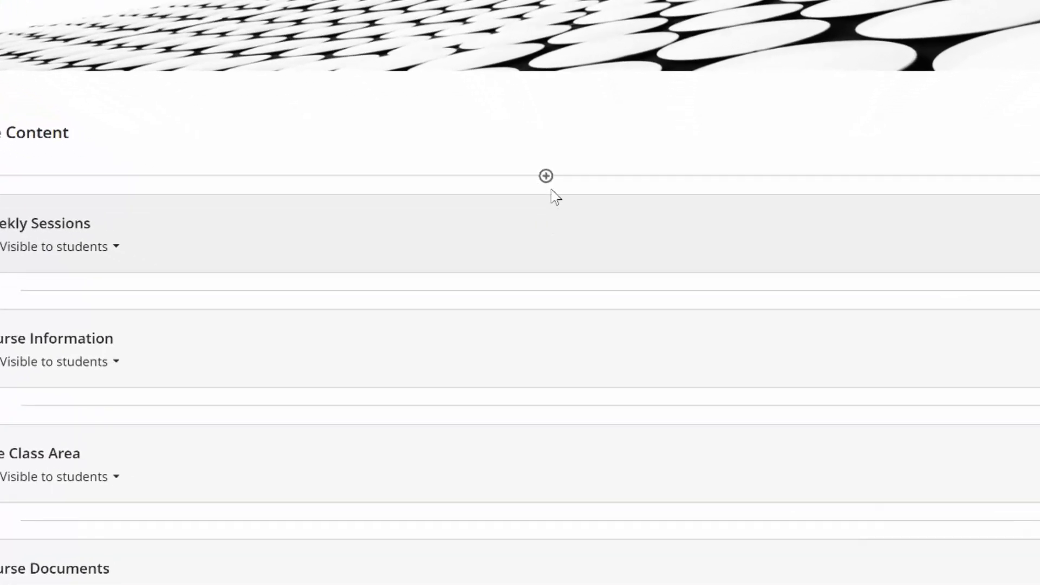
Create a new test above the Weekly Sessions item in the course content, keeping its default name
{"action": "left_click", "coordinate": [544, 173]}
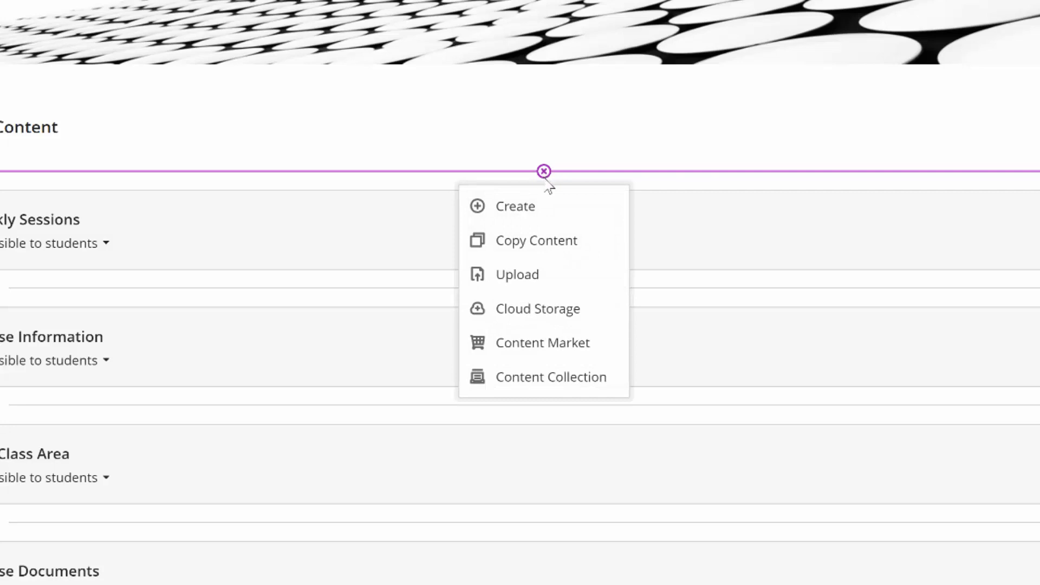
{"action": "left_click", "coordinate": [516, 208]}
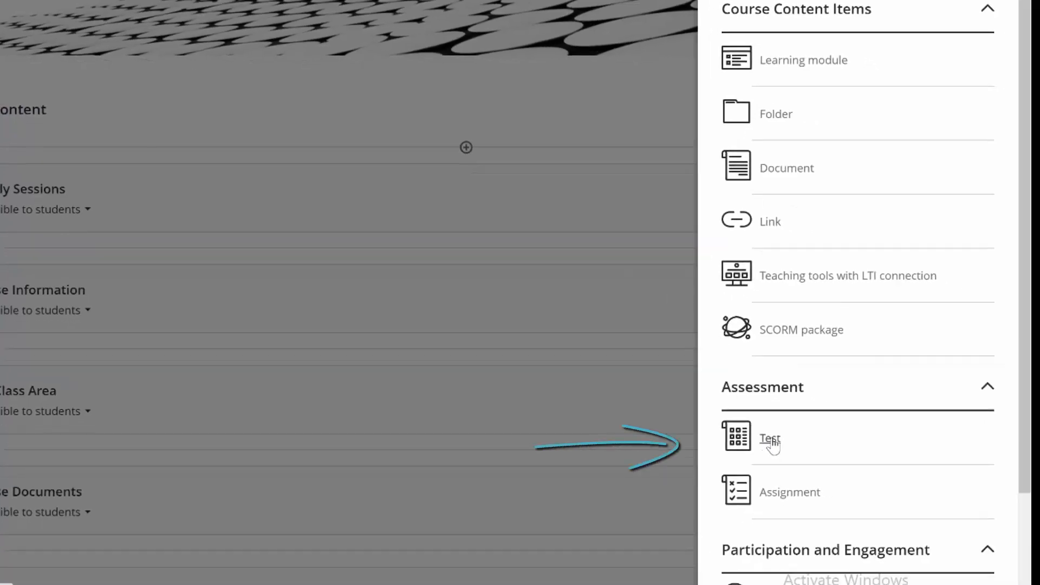
{"action": "left_click", "coordinate": [771, 441]}
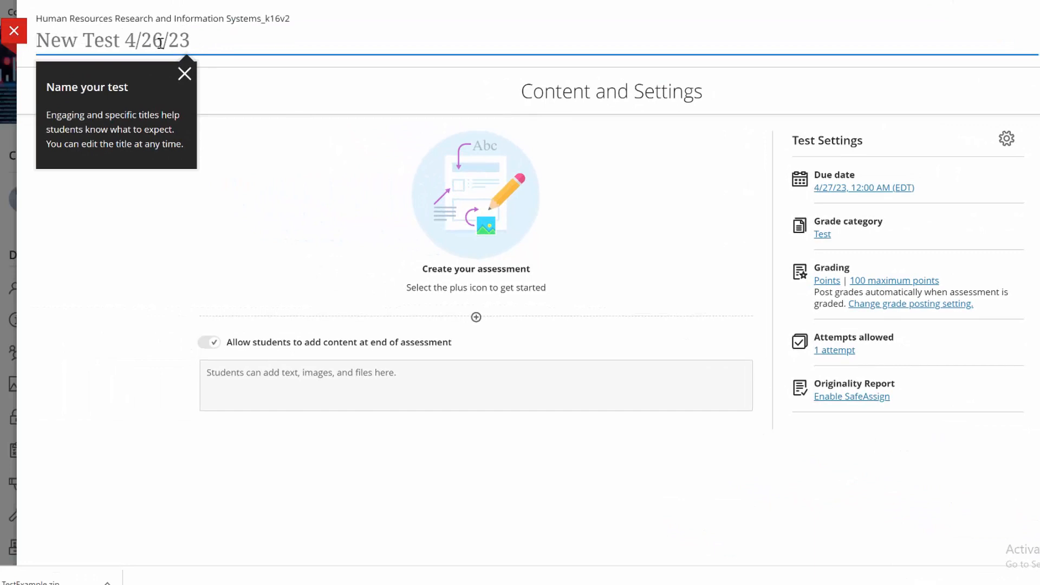
{"action": "left_click", "coordinate": [185, 74]}
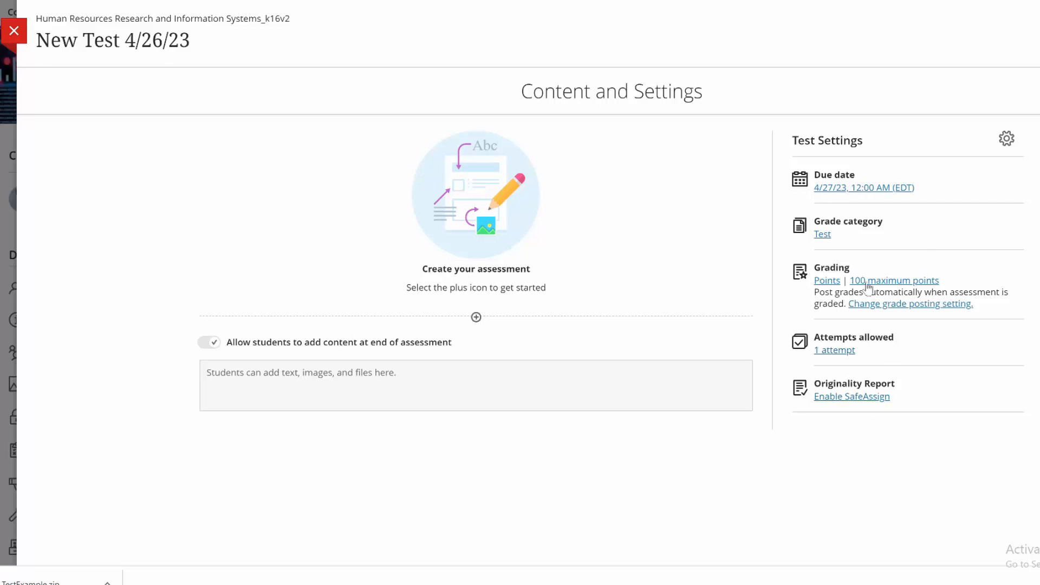
Add a question pool to the test containing all questions from the TestExample bank
{"action": "left_click", "coordinate": [476, 318]}
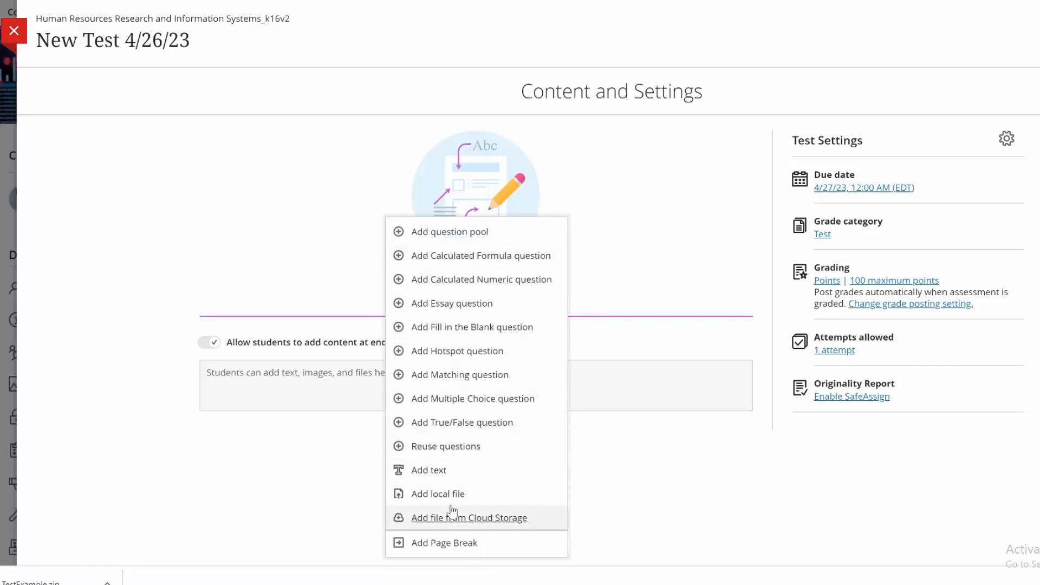
{"action": "left_click", "coordinate": [439, 234]}
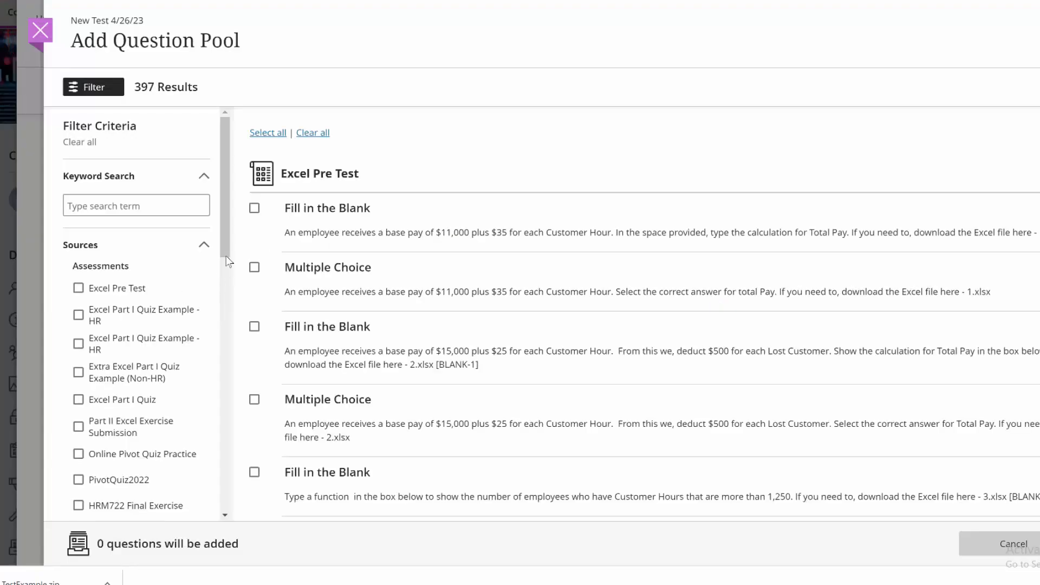
{"action": "left_click_drag", "start_coordinate": [226, 237], "coordinate": [220, 498]}
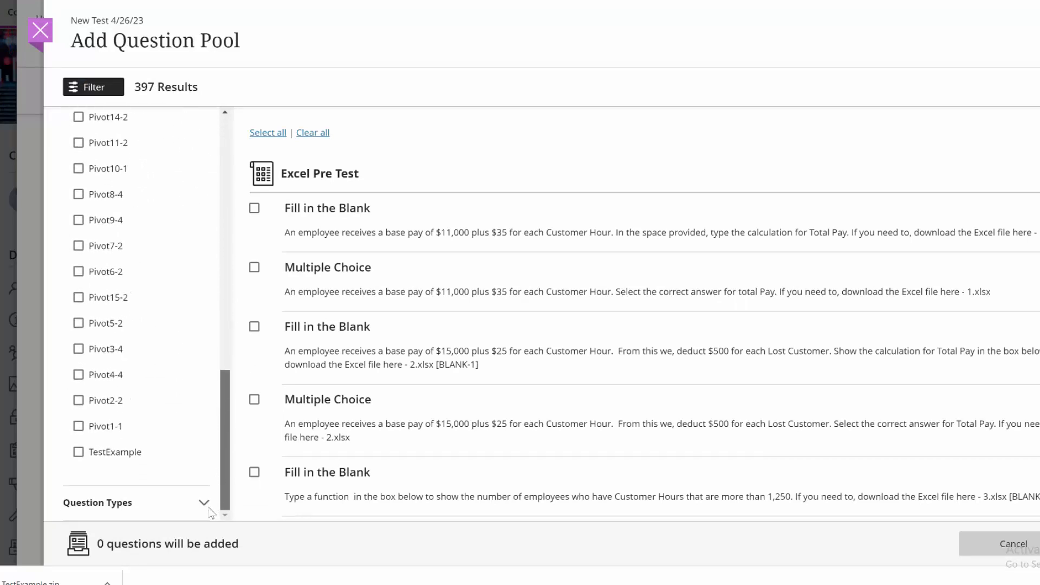
{"action": "left_click", "coordinate": [78, 453]}
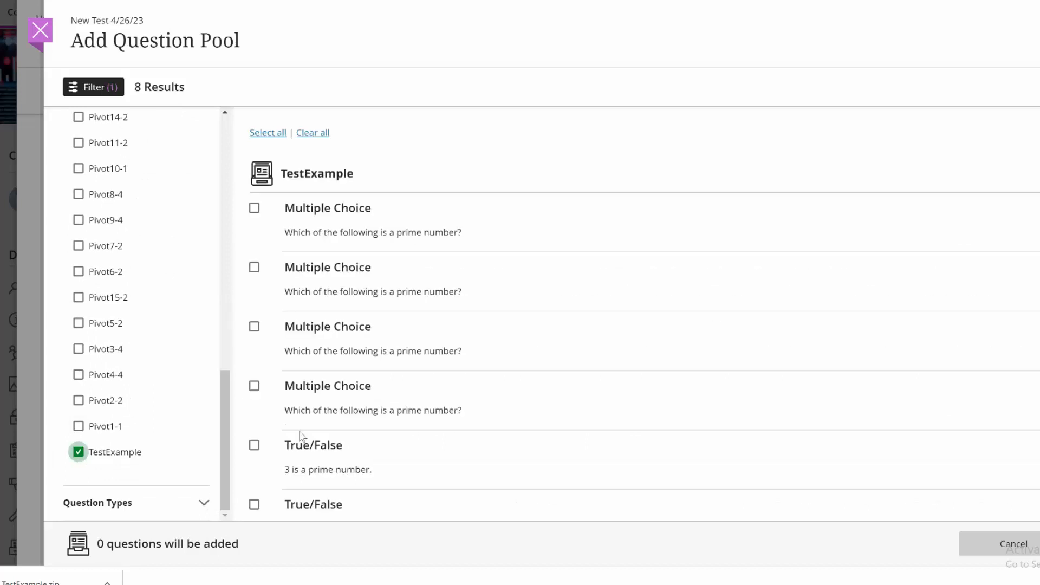
{"action": "scroll", "coordinate": [403, 265], "scroll_direction": "down", "scroll_amount": 2}
{"action": "scroll", "coordinate": [403, 268], "scroll_direction": "up", "scroll_amount": 3}
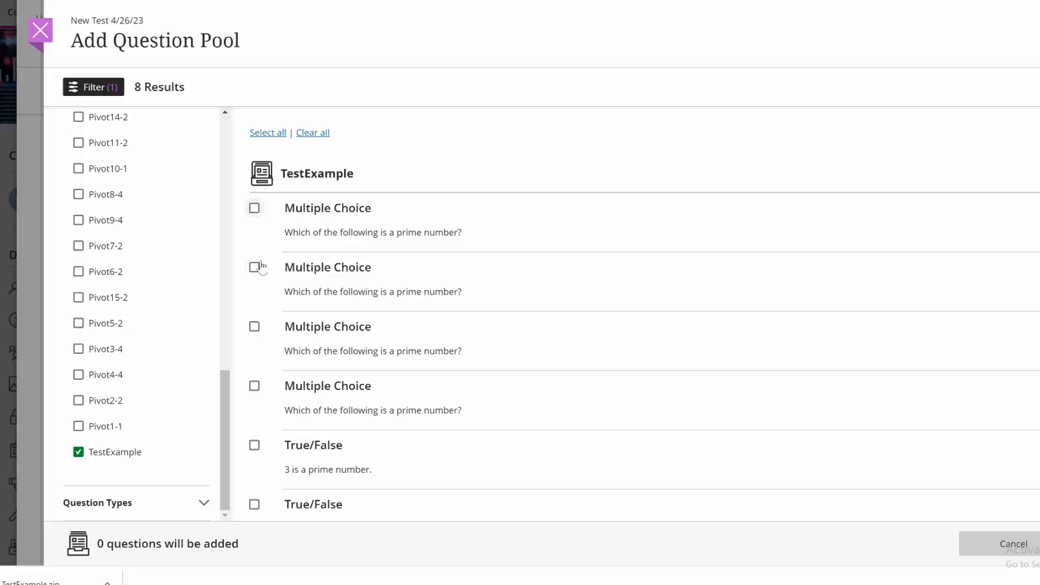
{"action": "left_click", "coordinate": [282, 140]}
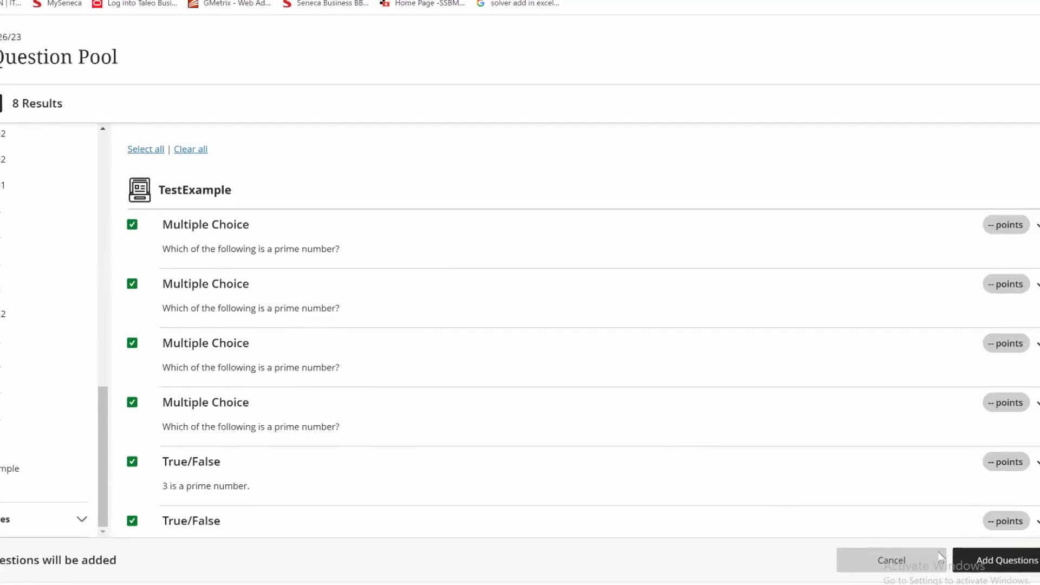
{"action": "left_click", "coordinate": [993, 569]}
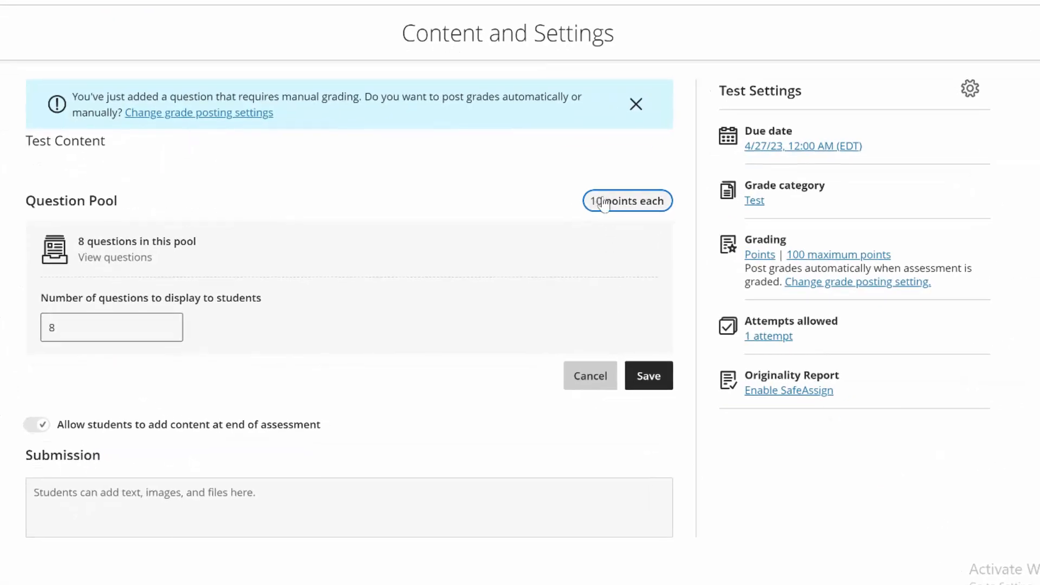
Save the question pool with 10 points per question and 8 questions displayed to students
{"action": "left_click", "coordinate": [587, 209]}
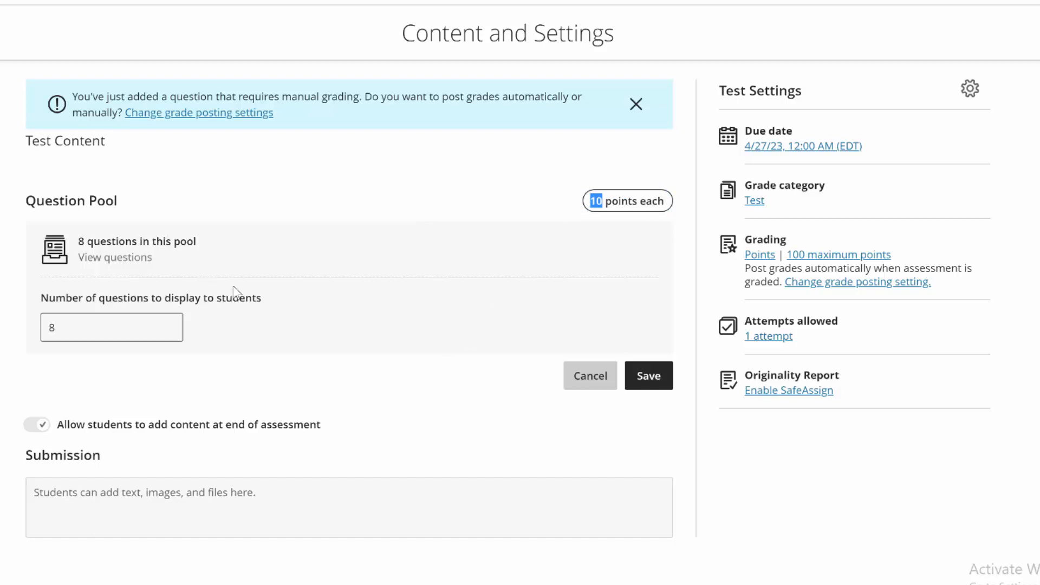
{"action": "left_click", "coordinate": [53, 327]}
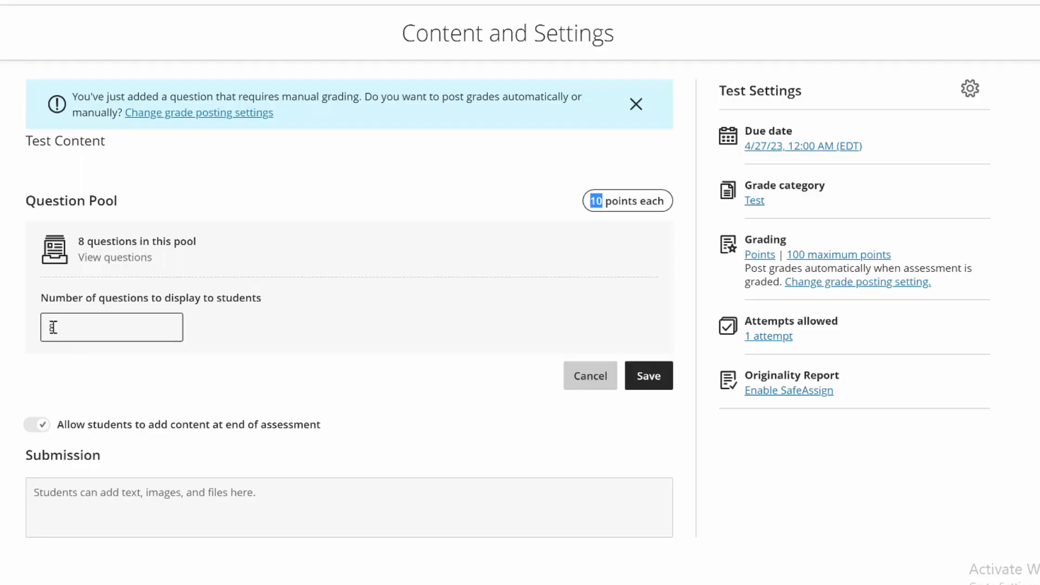
{"action": "double_click", "coordinate": [48, 327]}
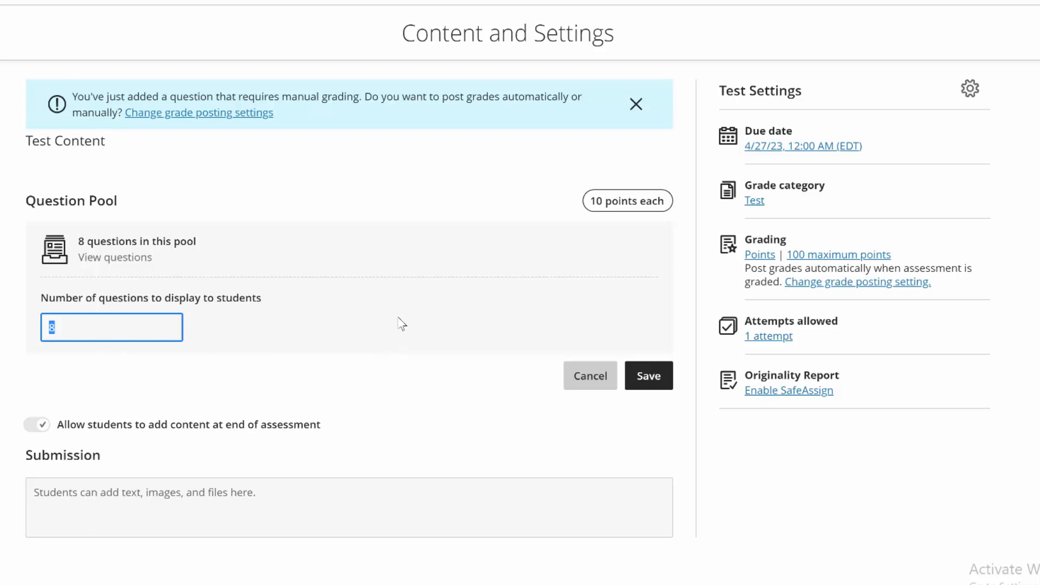
{"action": "left_click", "coordinate": [643, 379]}
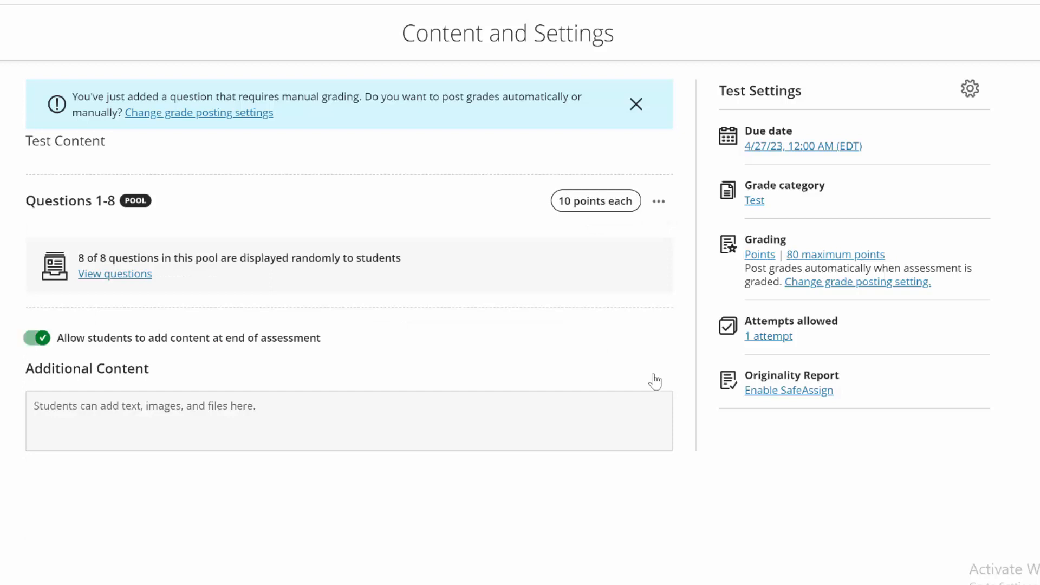
Reopen the pool for editing and review the answer choices and automated feedback of its first multiple-choice question in edit mode
{"action": "left_click", "coordinate": [659, 205]}
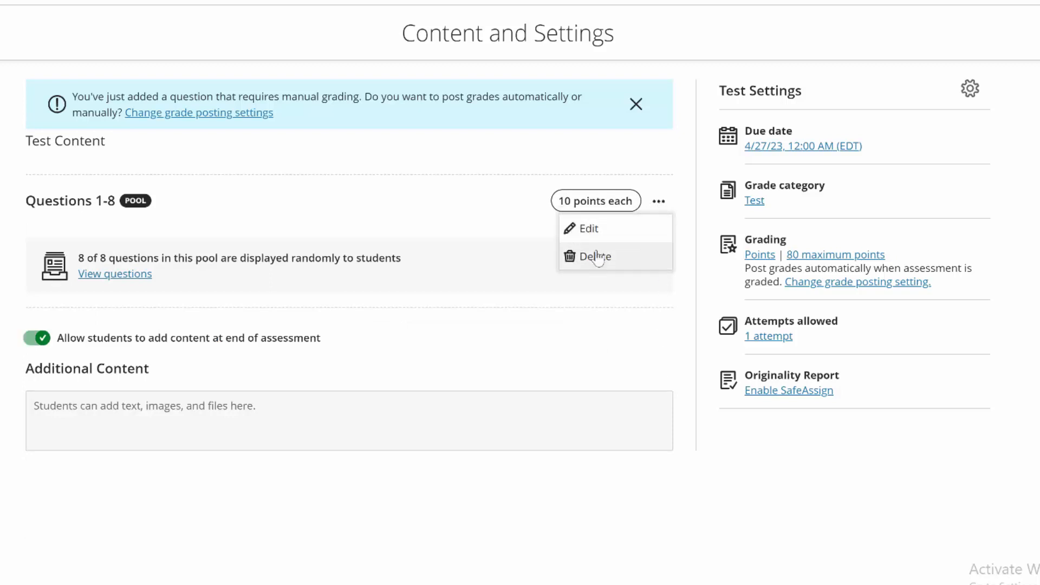
{"action": "left_click", "coordinate": [594, 230]}
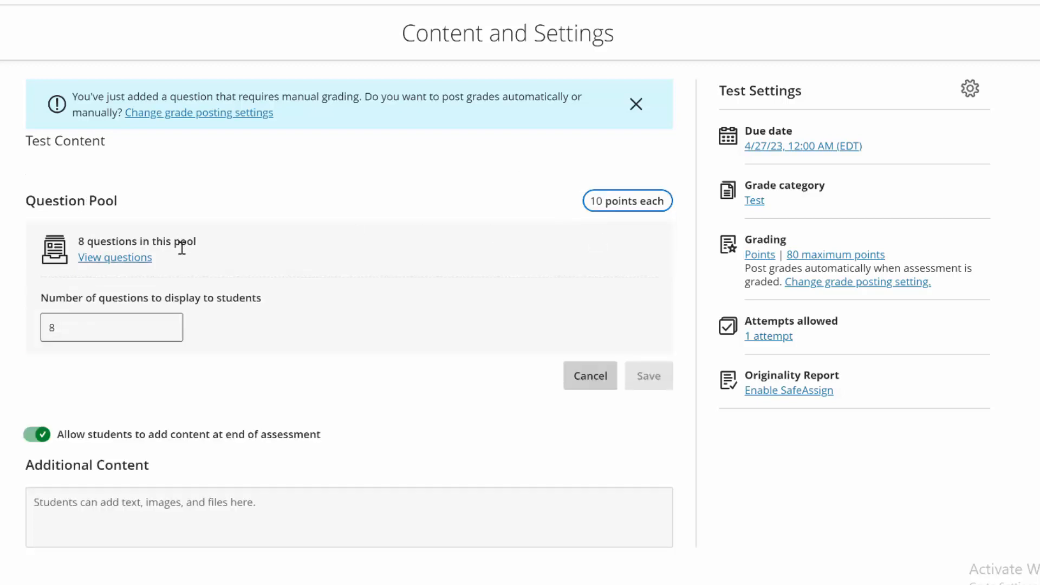
{"action": "left_click", "coordinate": [124, 260]}
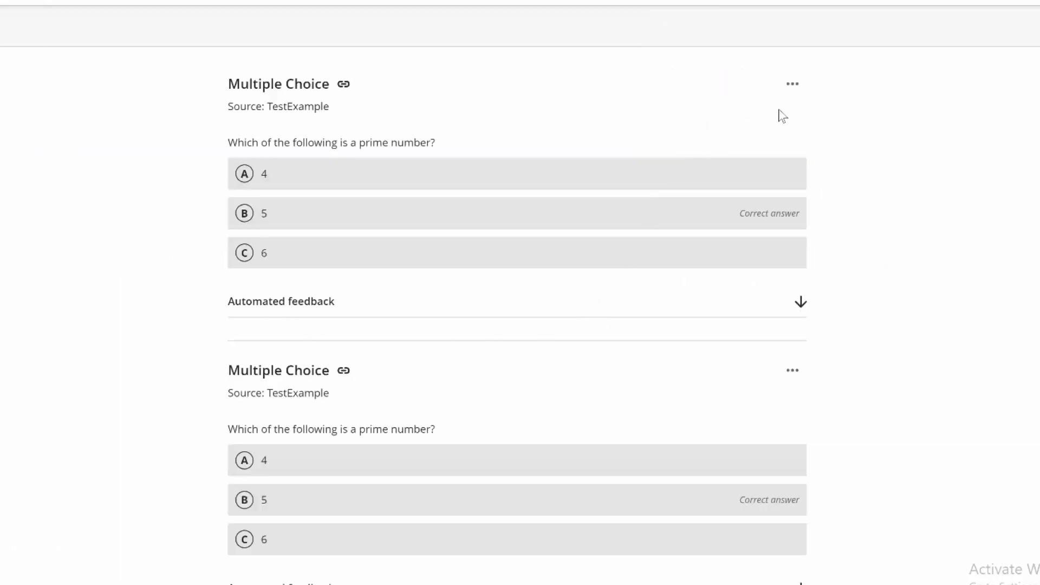
{"action": "left_click", "coordinate": [793, 86]}
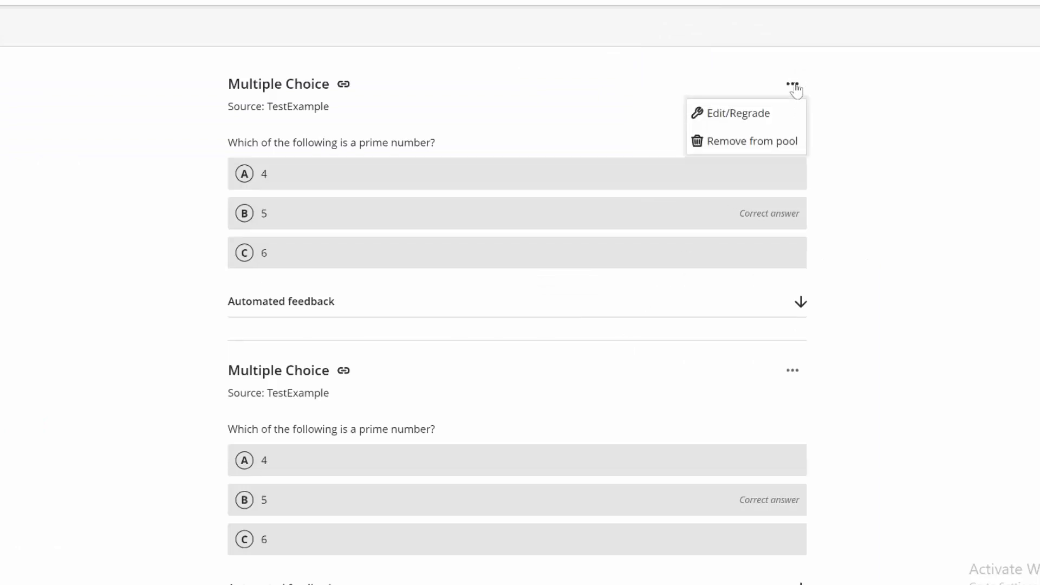
{"action": "left_click", "coordinate": [739, 114]}
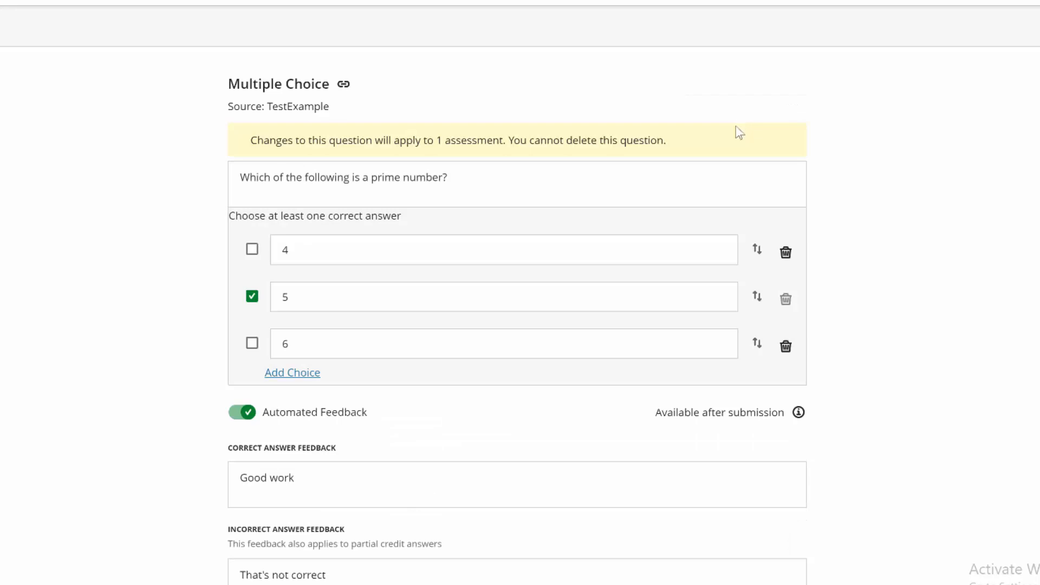
{"action": "scroll", "coordinate": [374, 415], "scroll_direction": "down", "scroll_amount": 8}
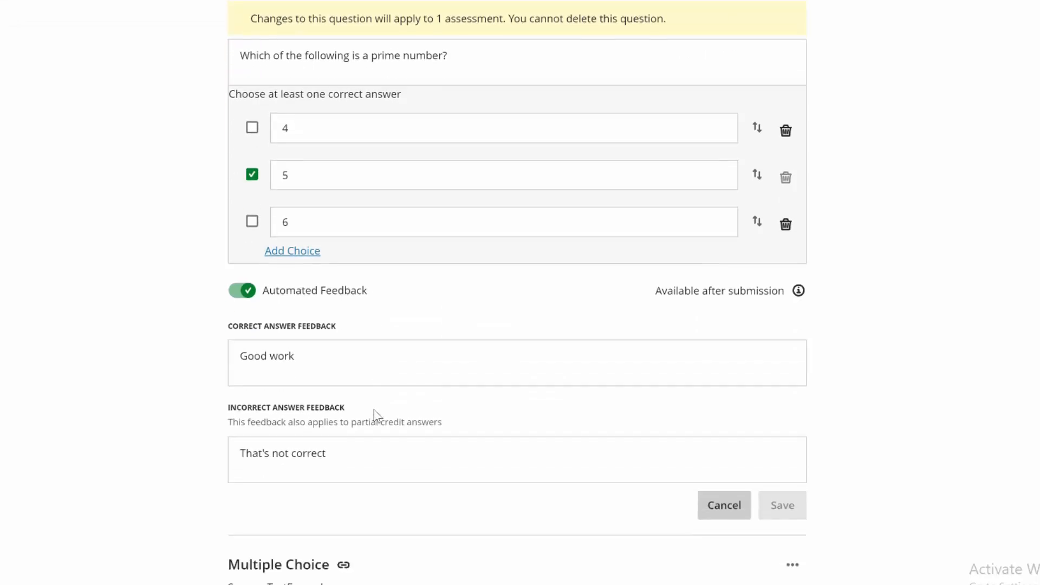
{"action": "scroll", "coordinate": [375, 410], "scroll_direction": "up", "scroll_amount": 2}
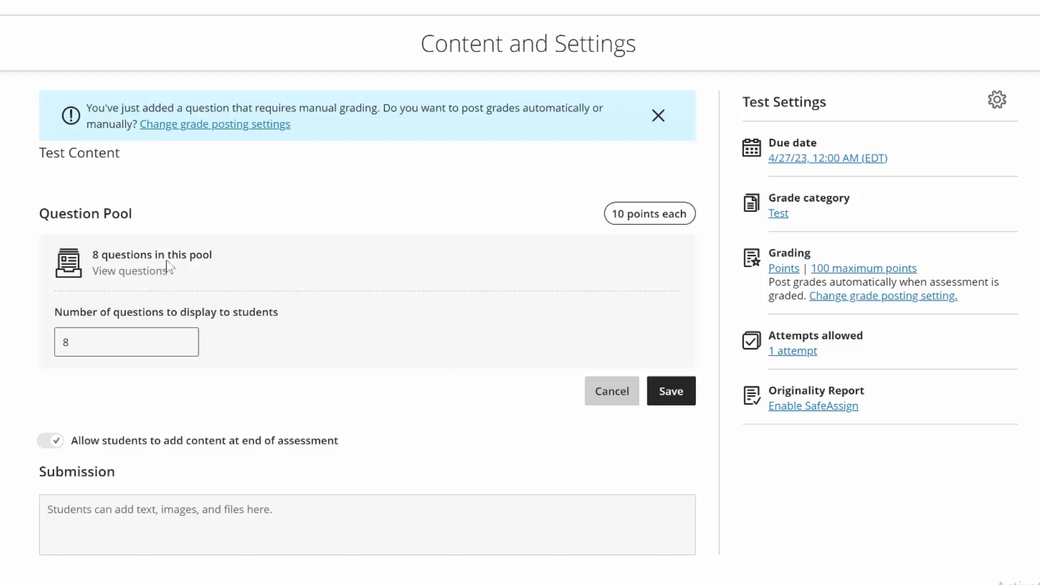
Open the pool's points per question and number of questions to display for editing
{"action": "left_click", "coordinate": [620, 215]}
{"action": "left_click", "coordinate": [122, 346]}
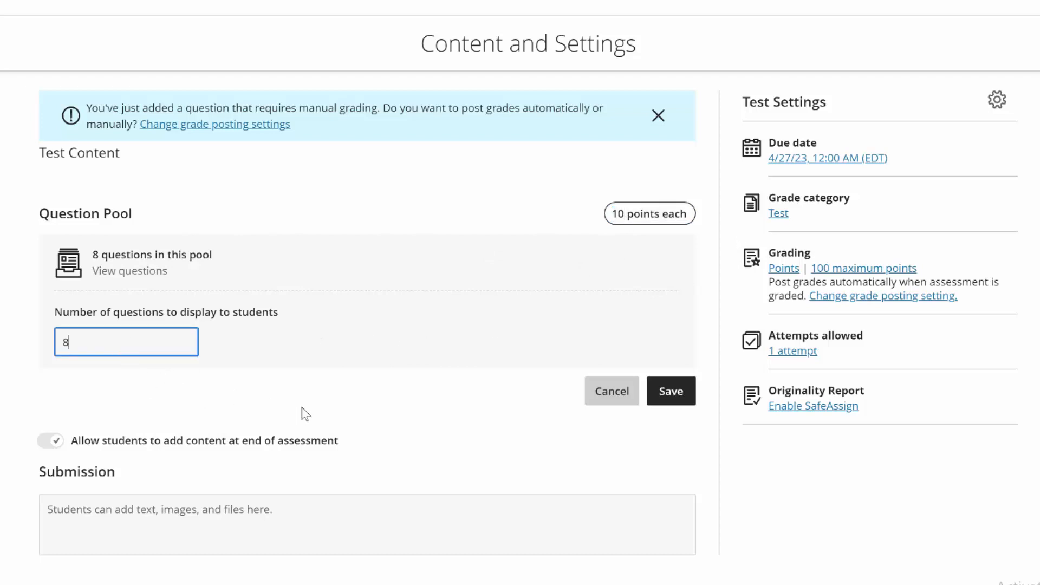